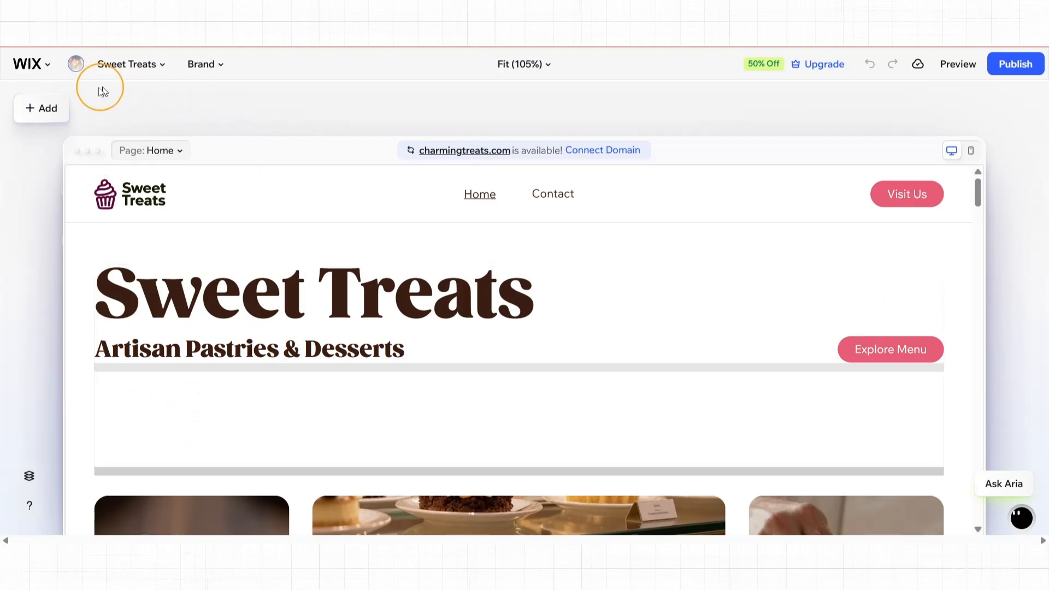
# Search the elements for "logo" and place a site logo beside the Sweet Treats heading on the Home page
pyautogui.click(37, 113)
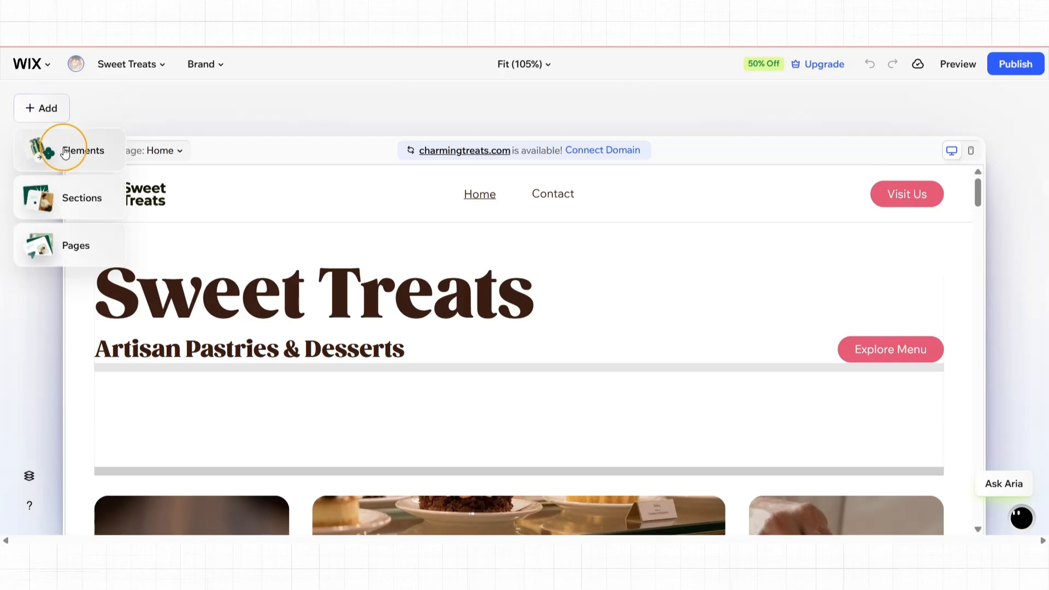
pyautogui.click(65, 152)
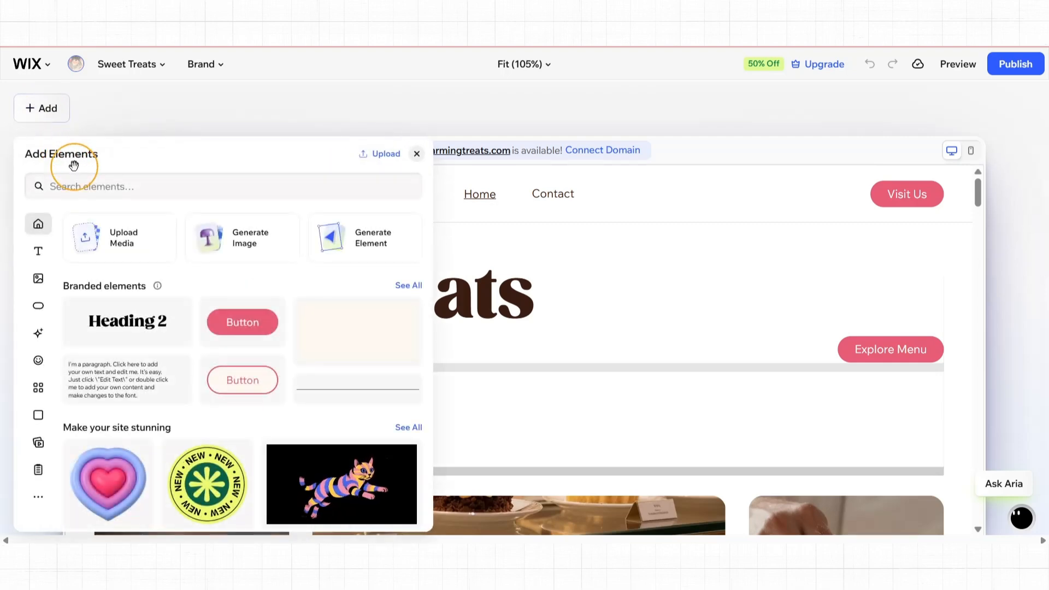
pyautogui.click(82, 186)
pyautogui.write('logo')
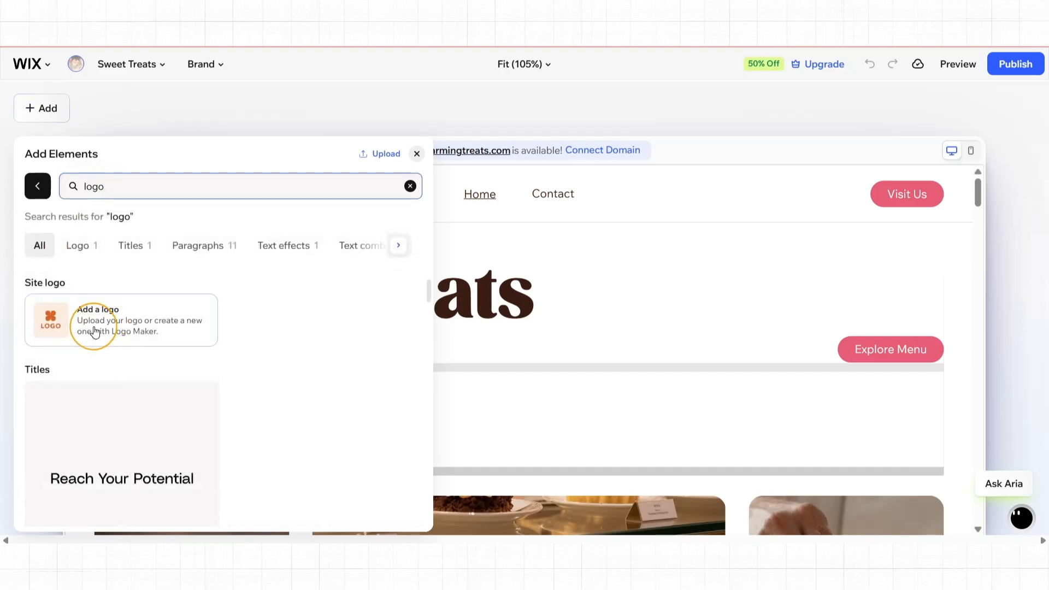
pyautogui.click(94, 332)
pyautogui.moveTo(94, 332); pyautogui.dragTo(645, 309)
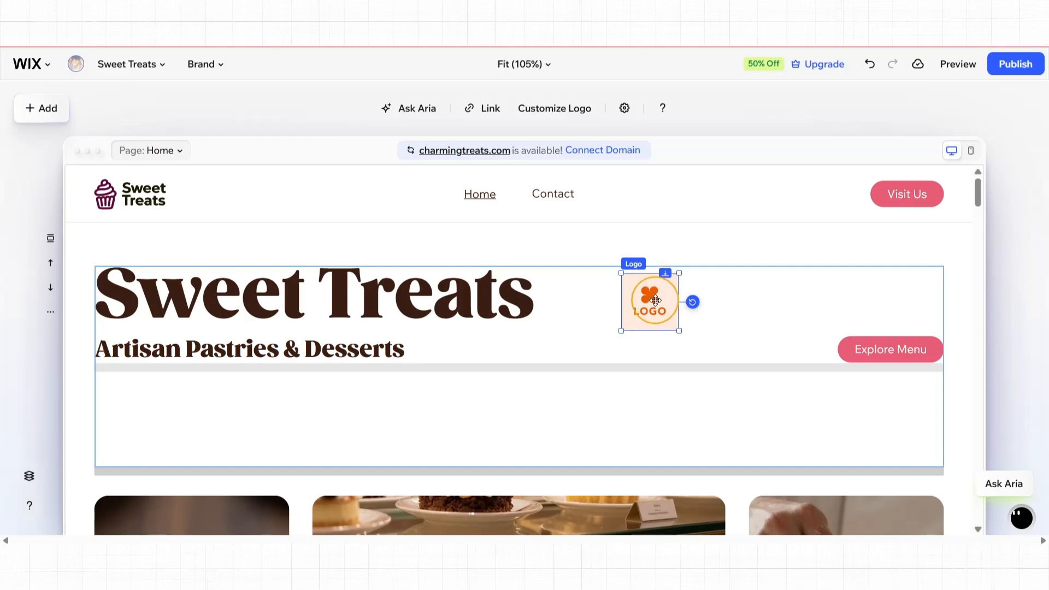
# Open Logo Maker for the placed logo and check the business name and optional tagline fields
pyautogui.click(546, 121)
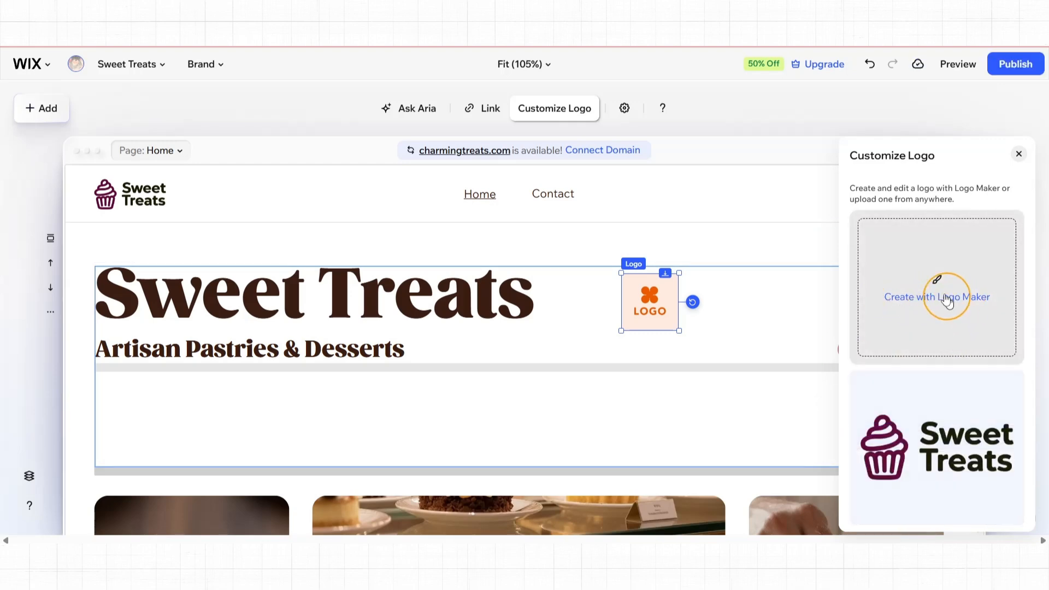
pyautogui.click(931, 284)
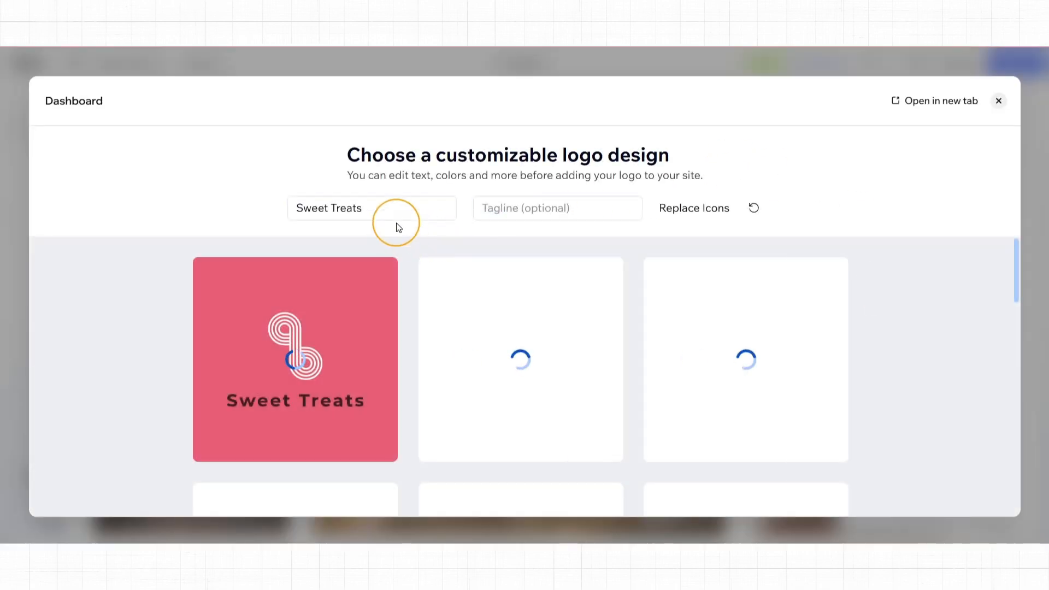
pyautogui.click(368, 200)
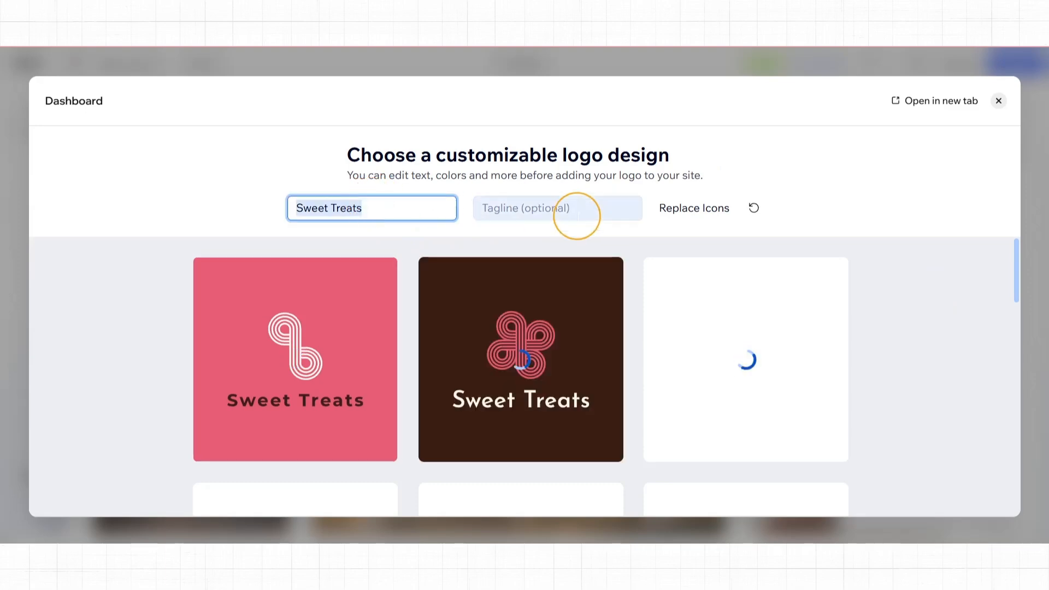
pyautogui.click(576, 215)
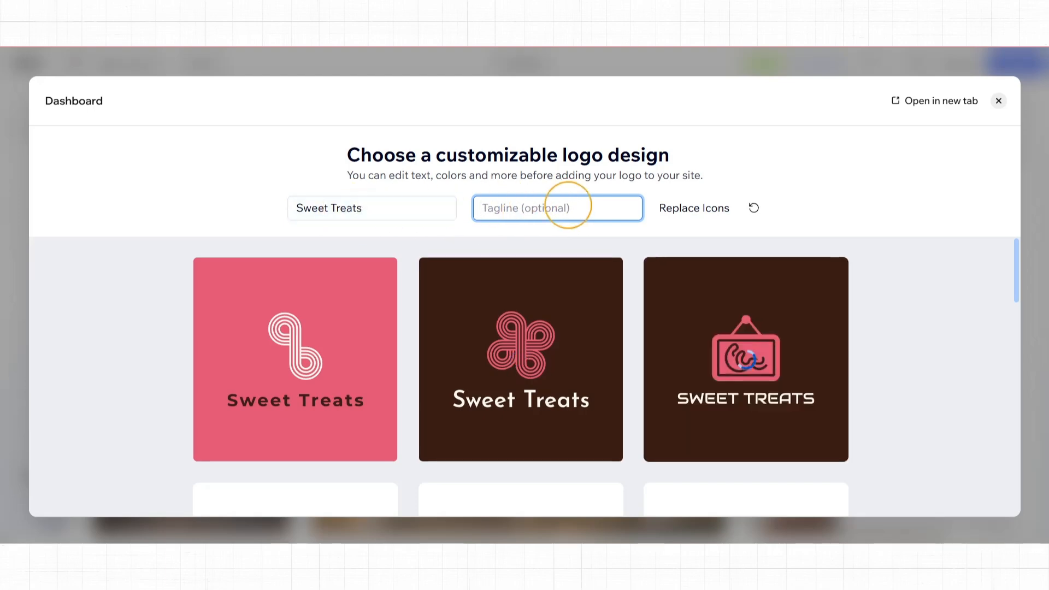
pyautogui.click(862, 208)
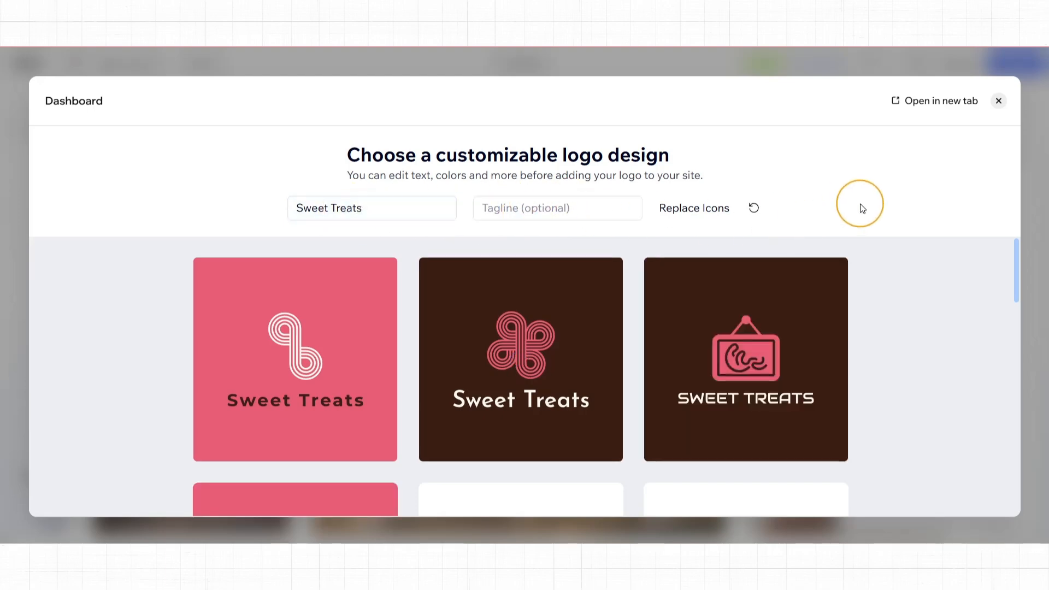
# Browse the generated logo designs and open the pink one with the white looped icon for customizing
pyautogui.scroll(-3, 898, 344)
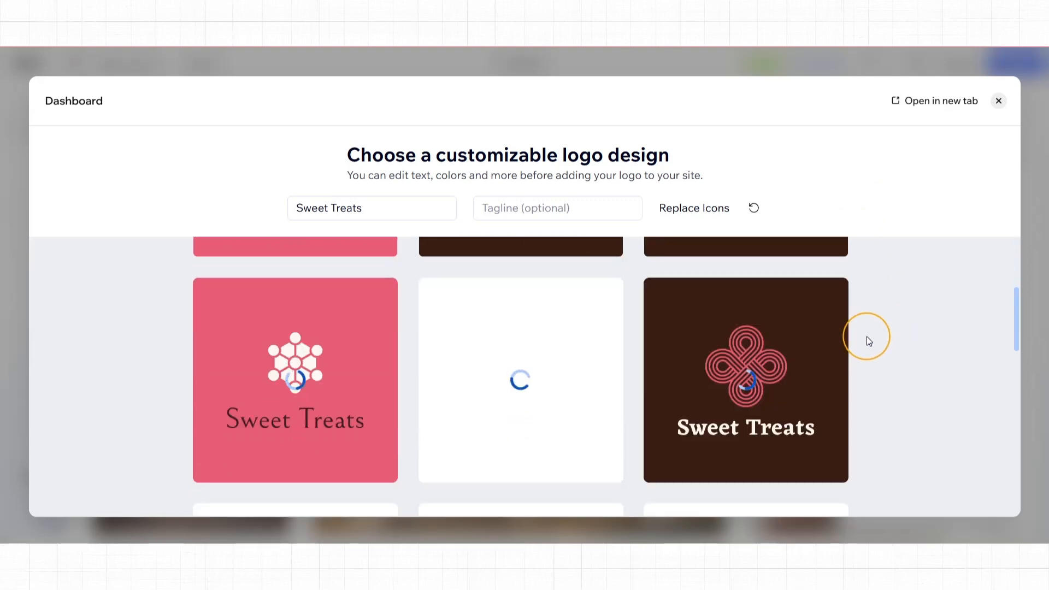
pyautogui.scroll(-4, 831, 306)
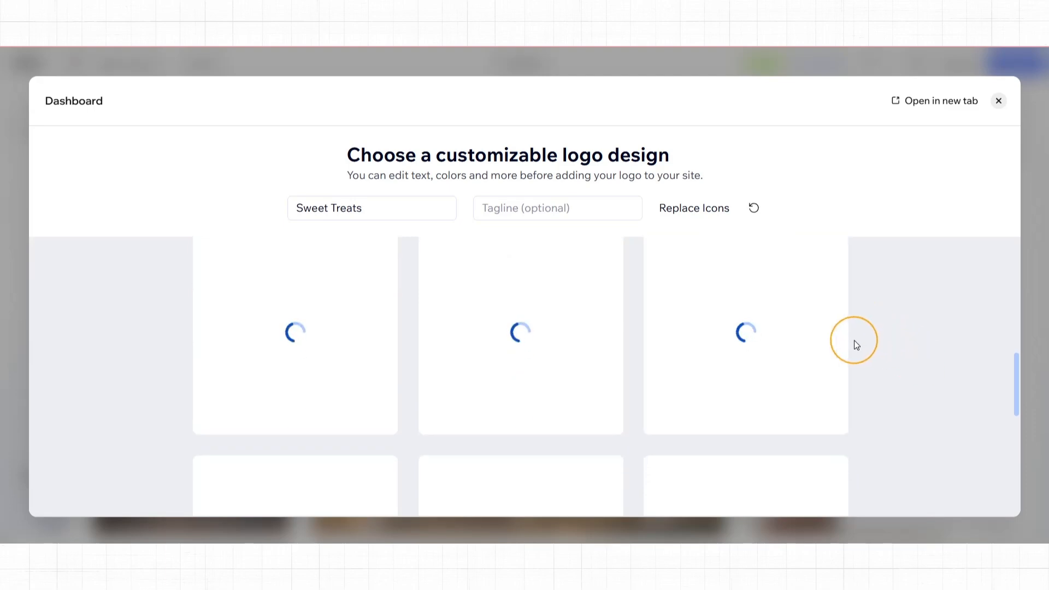
pyautogui.scroll(1, 855, 343)
pyautogui.scroll(3, 854, 340)
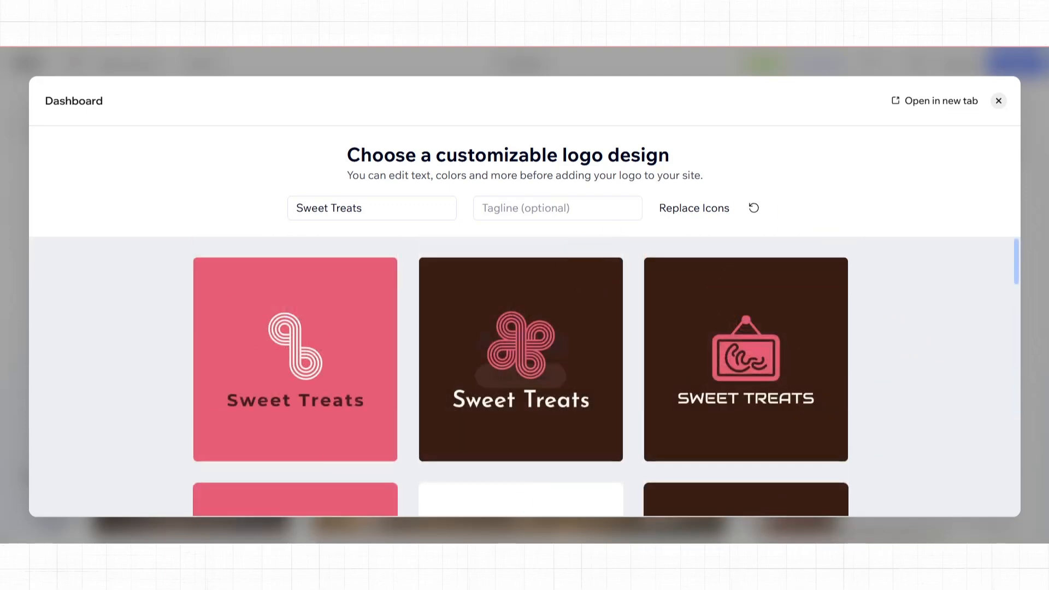
pyautogui.moveTo(263, 347)
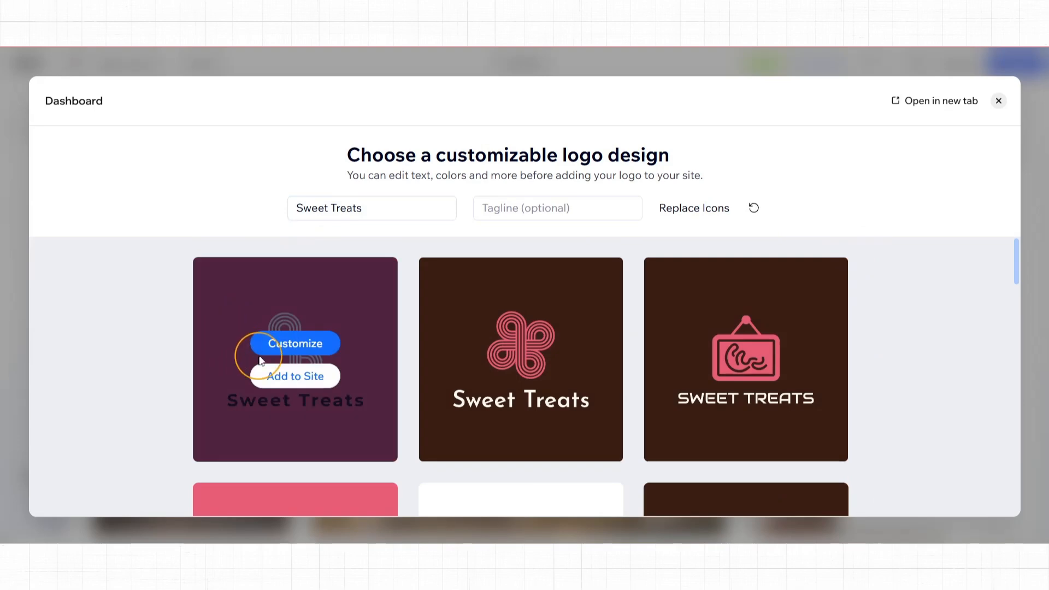
pyautogui.click(295, 344)
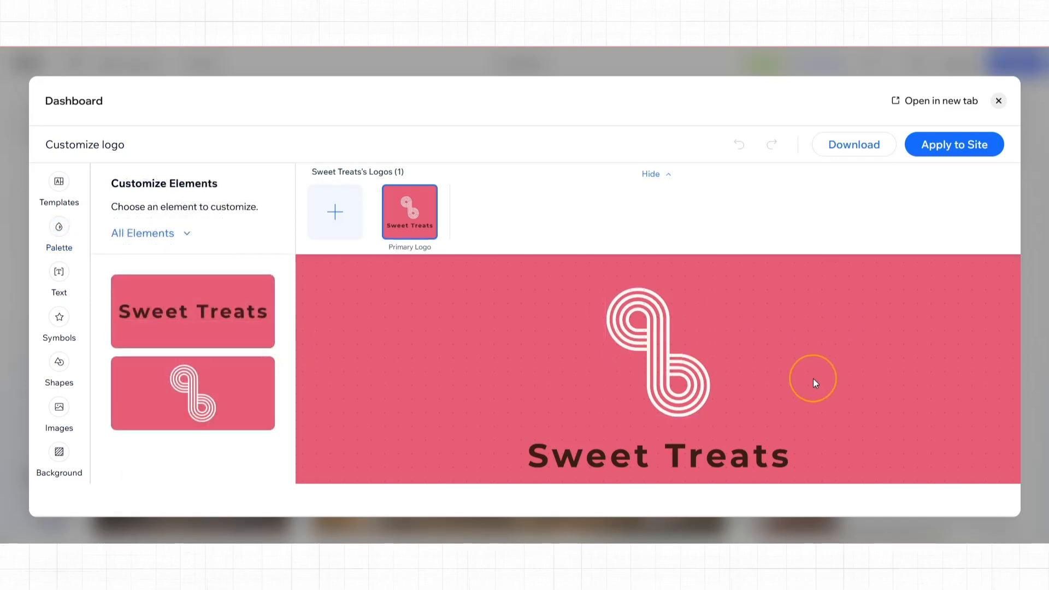
# Review the settings of the logo's icon and business name text, and the alternative templates
pyautogui.click(615, 352)
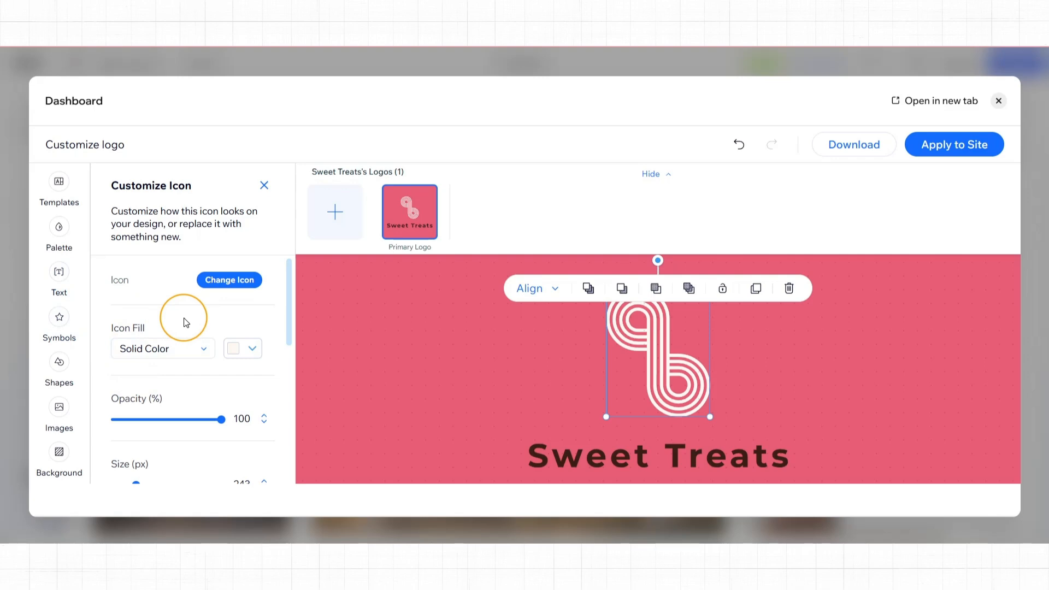
pyautogui.scroll(-4, 184, 322)
pyautogui.click(593, 450)
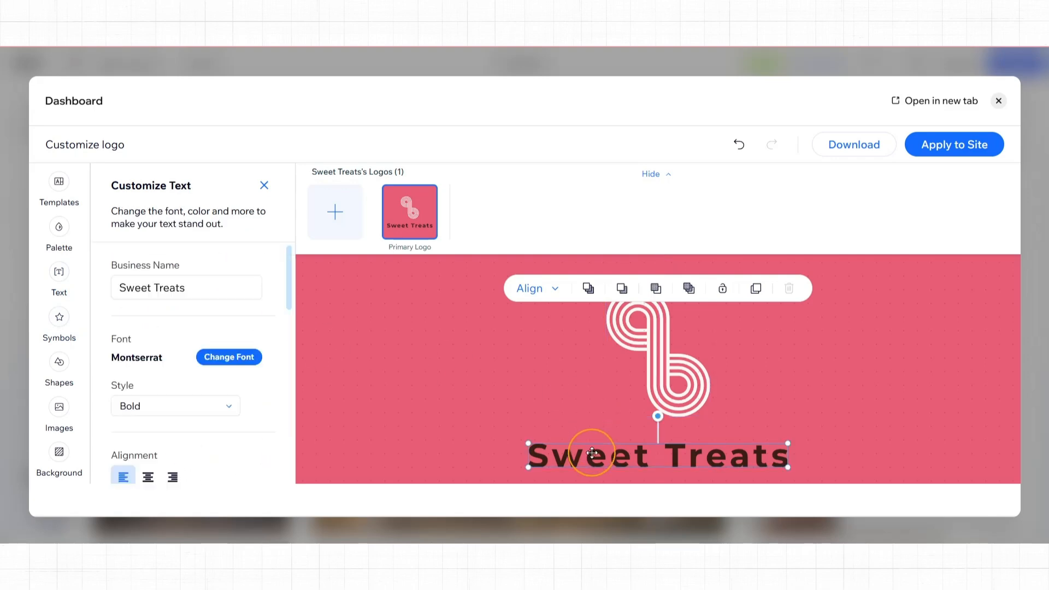
pyautogui.click(59, 228)
pyautogui.click(59, 181)
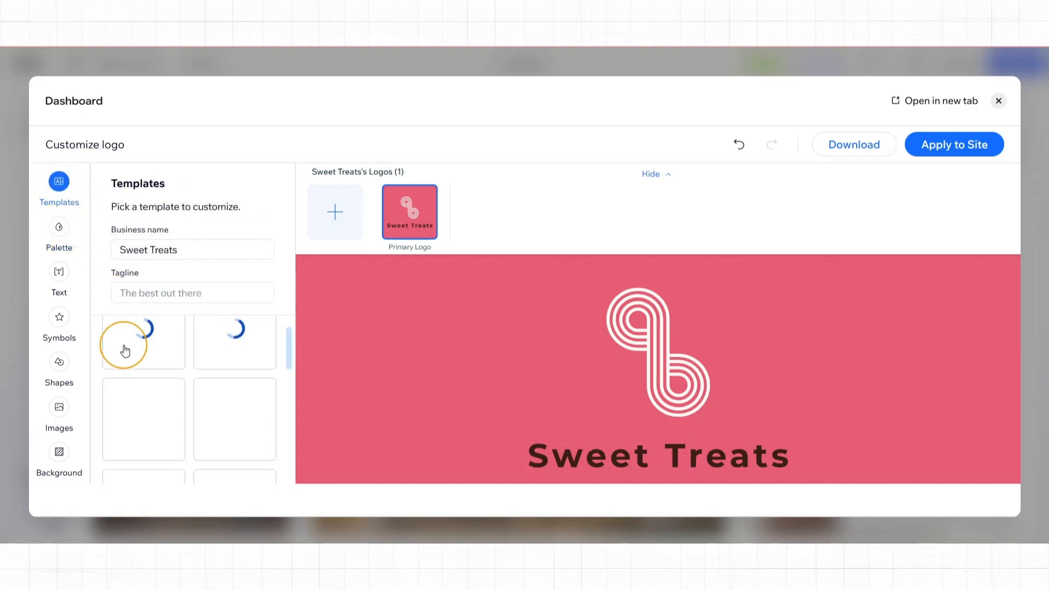
pyautogui.scroll(-2, 126, 353)
pyautogui.scroll(-2, 127, 354)
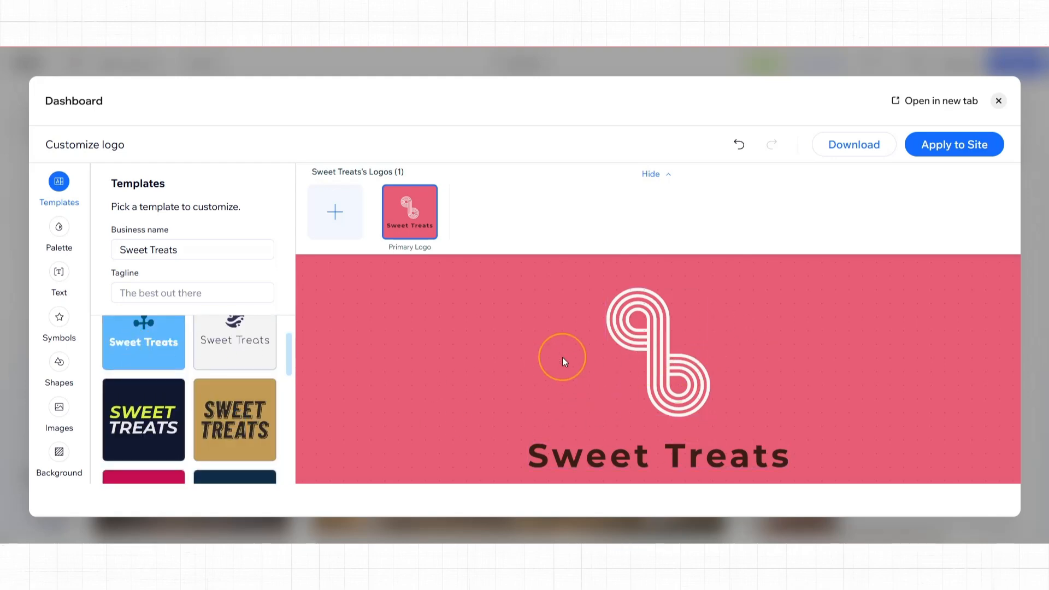
# Try the Blueberry Bliss color palette on the logo, and replace it with the Candy Rush palette
pyautogui.click(59, 235)
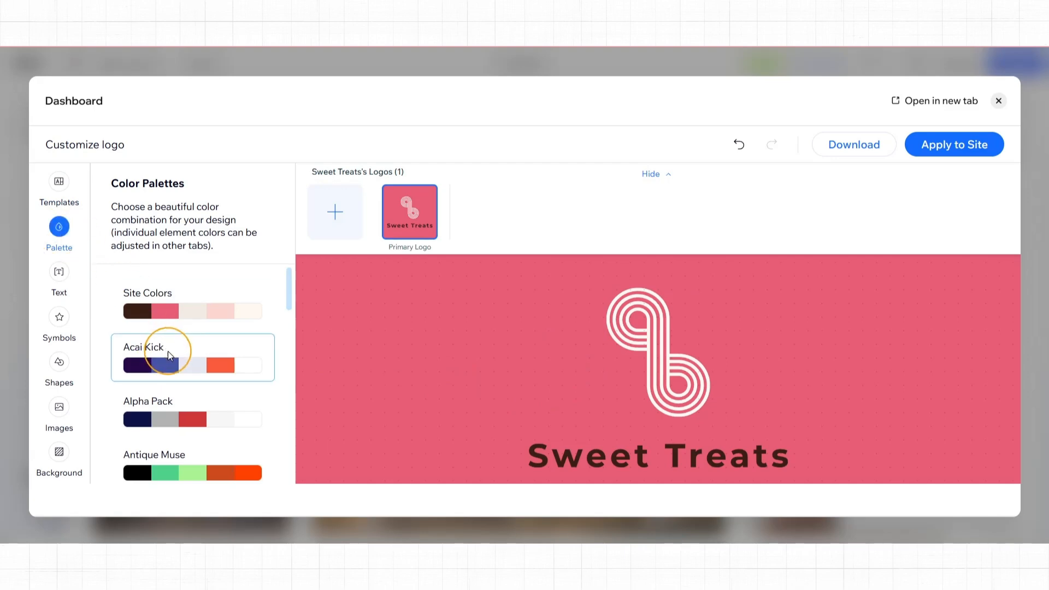
pyautogui.scroll(-5, 170, 352)
pyautogui.scroll(-5, 170, 357)
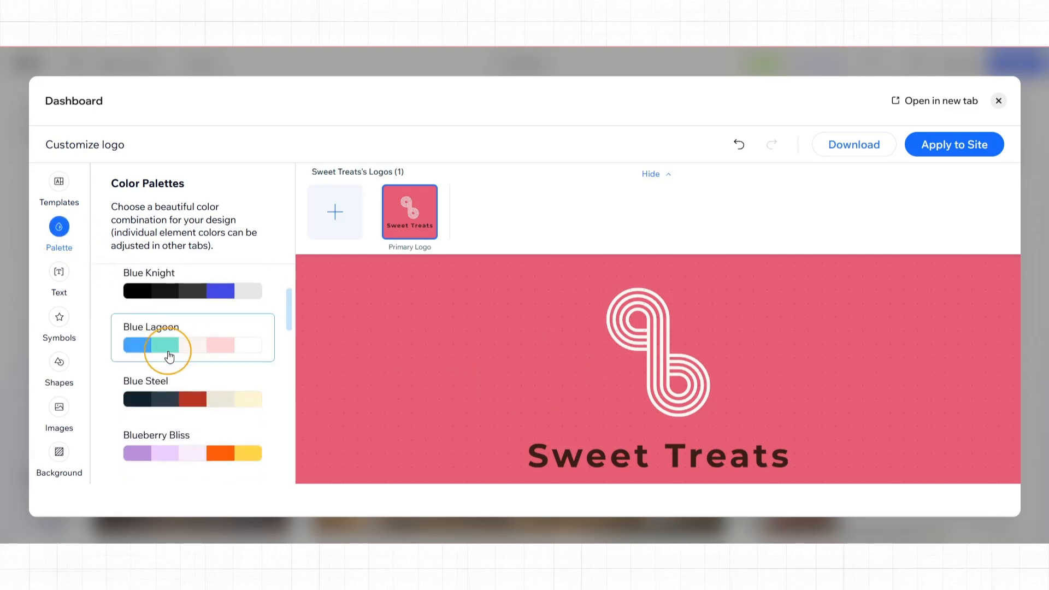
pyautogui.scroll(-2, 167, 349)
pyautogui.click(168, 379)
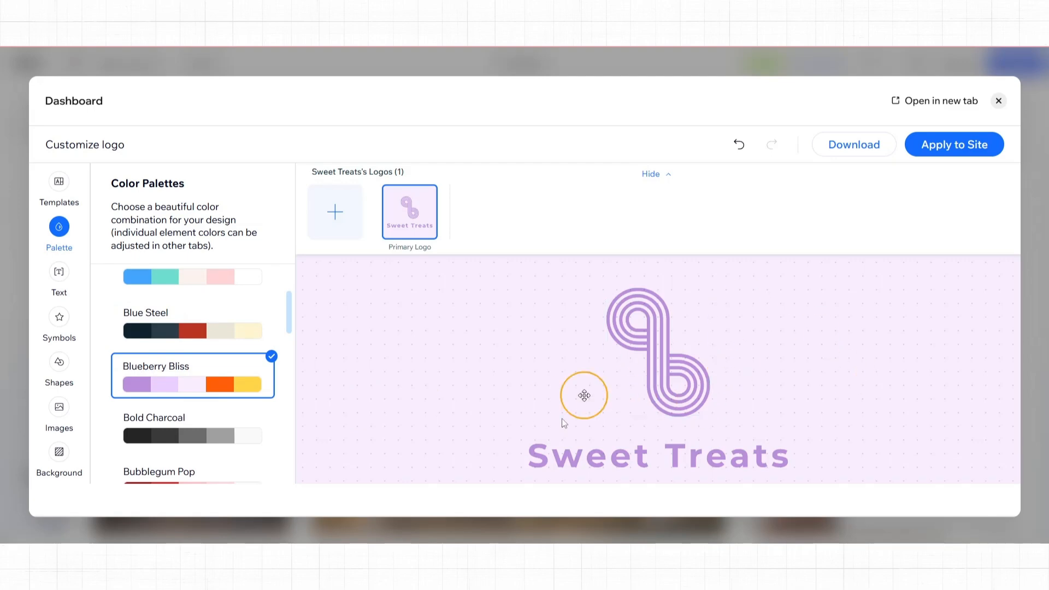
pyautogui.scroll(-3, 206, 407)
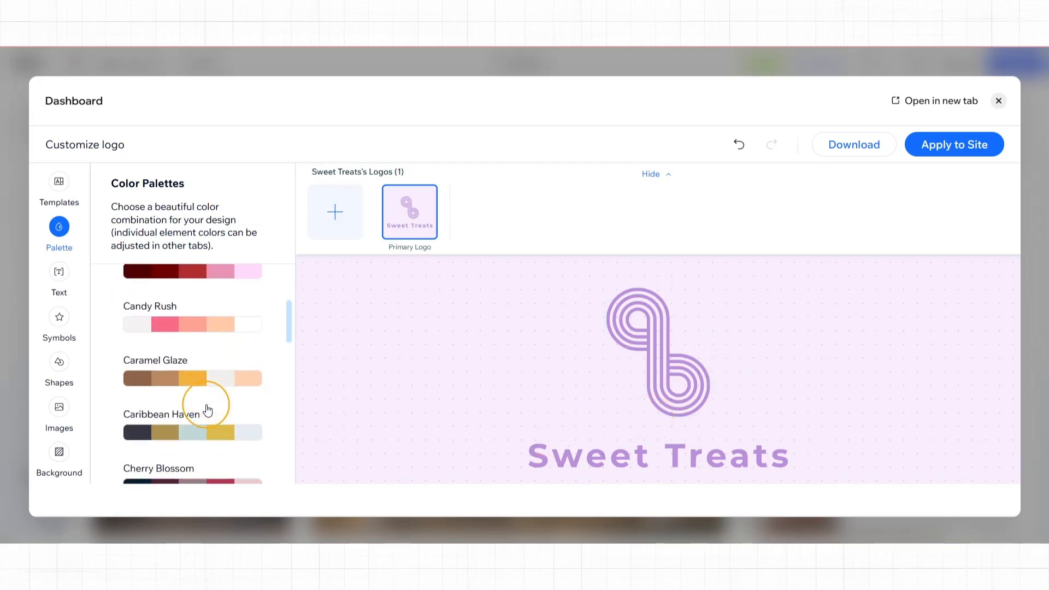
pyautogui.click(206, 413)
# Look through the options for adding text and the suggested symbols for the logo
pyautogui.click(60, 281)
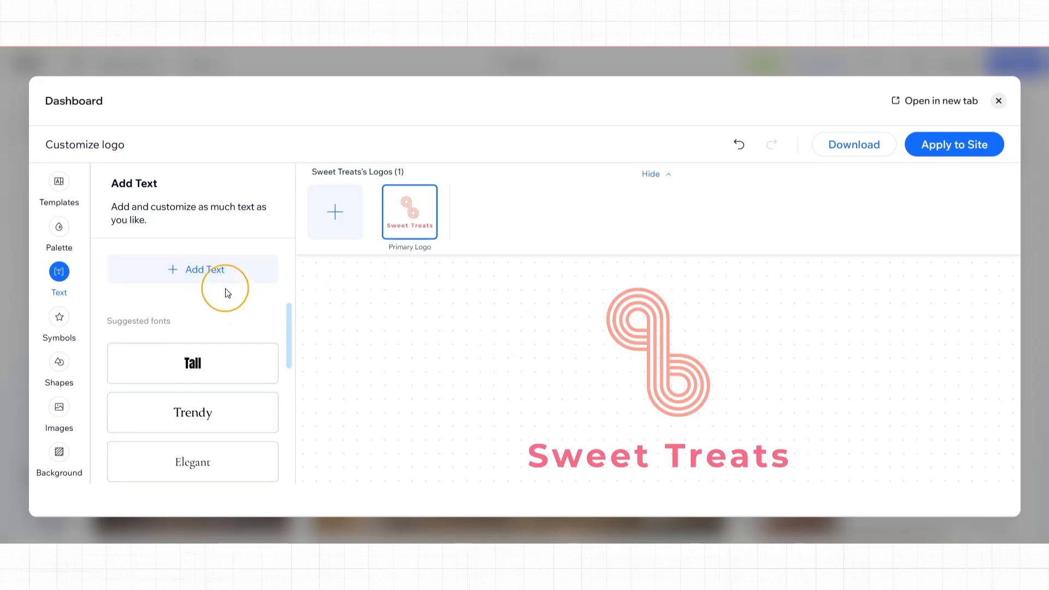
pyautogui.click(58, 316)
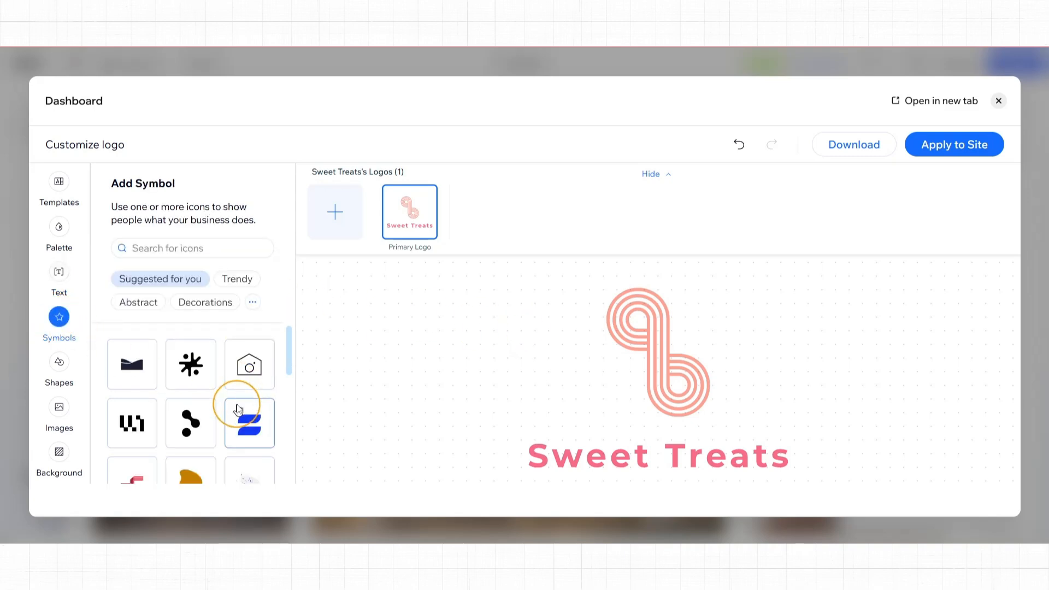
pyautogui.scroll(-3, 237, 410)
pyautogui.scroll(-5, 222, 402)
# Delete the looped icon and add the solid cake slice symbol found by searching the symbols for "cake"
pyautogui.click(646, 330)
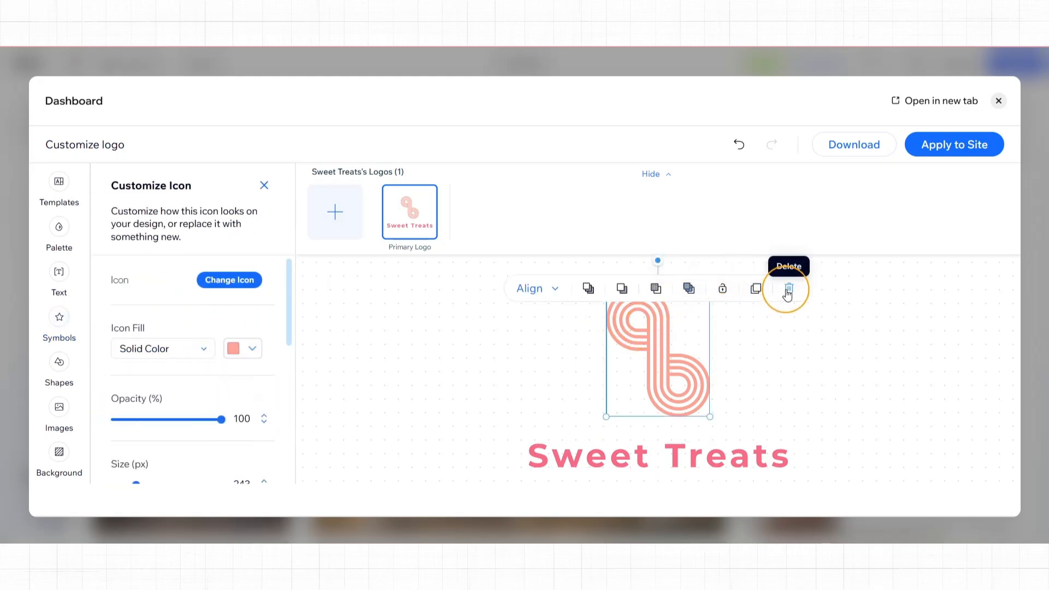
pyautogui.click(787, 292)
pyautogui.click(57, 326)
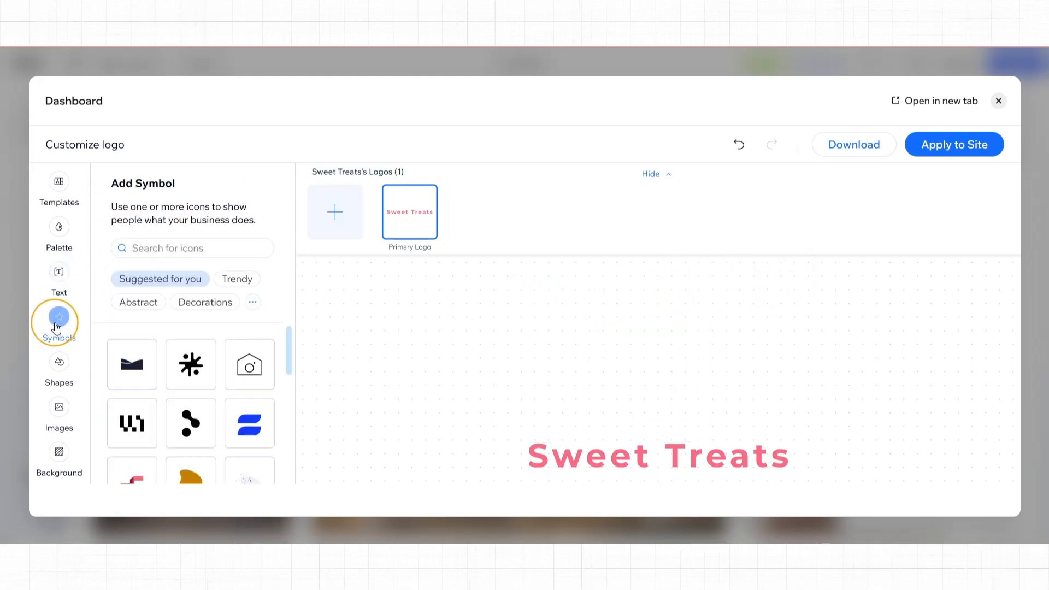
pyautogui.click(164, 249)
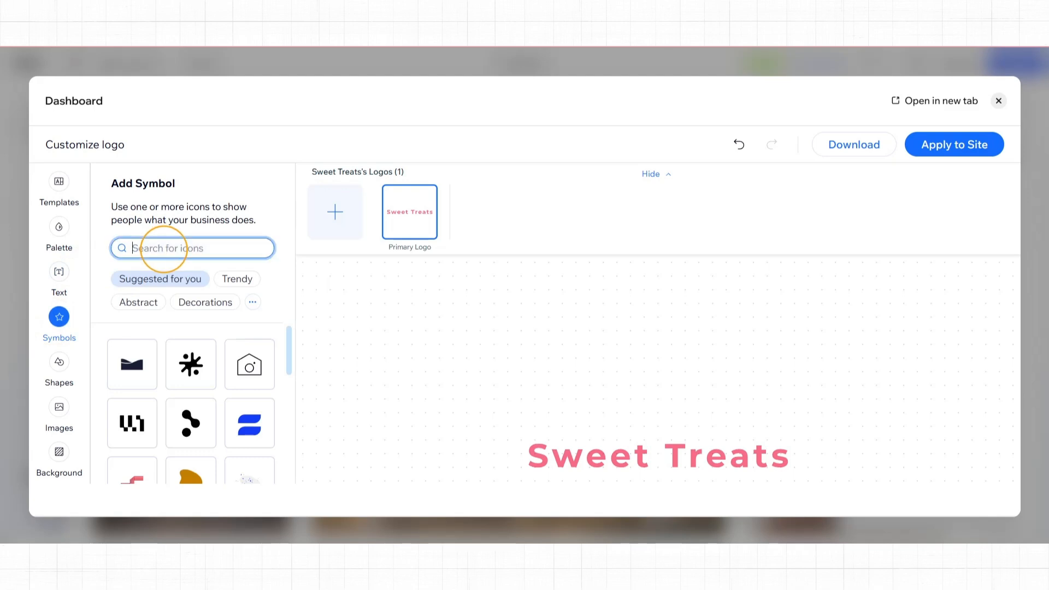
pyautogui.press('Return')
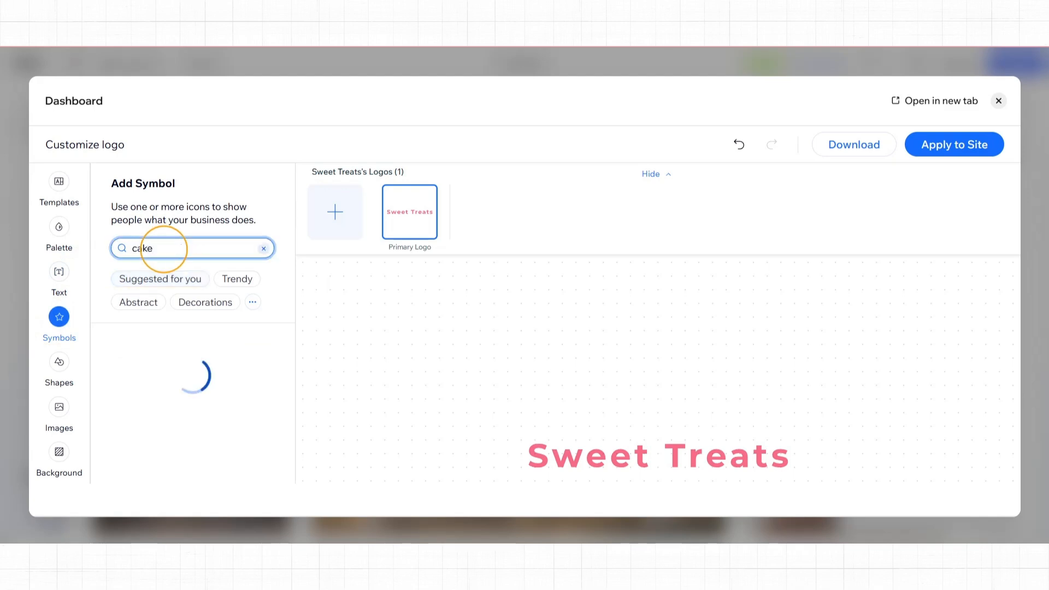
pyautogui.scroll(-3, 163, 415)
pyautogui.scroll(-2, 167, 421)
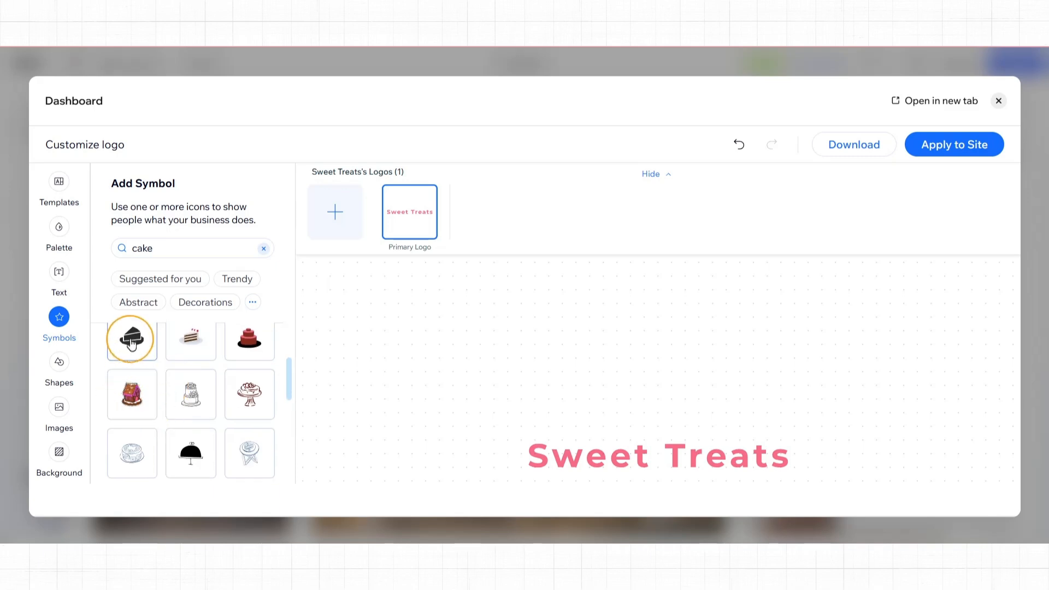
pyautogui.click(128, 334)
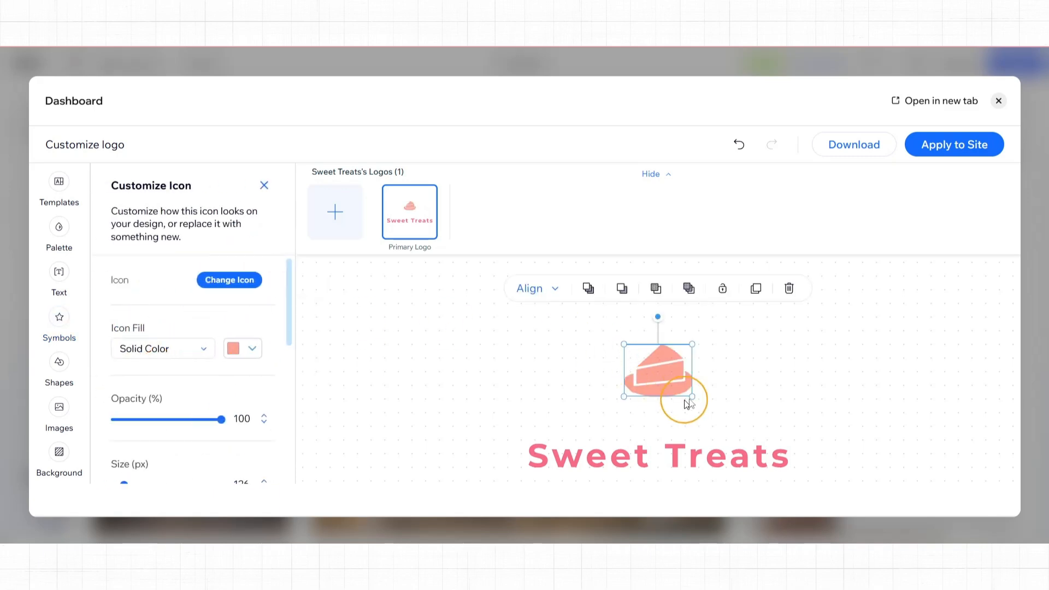
# Enlarge and centre the cake slice icon above the business name, and set its solid fill to dark brown
pyautogui.moveTo(624, 344); pyautogui.dragTo(518, 284)
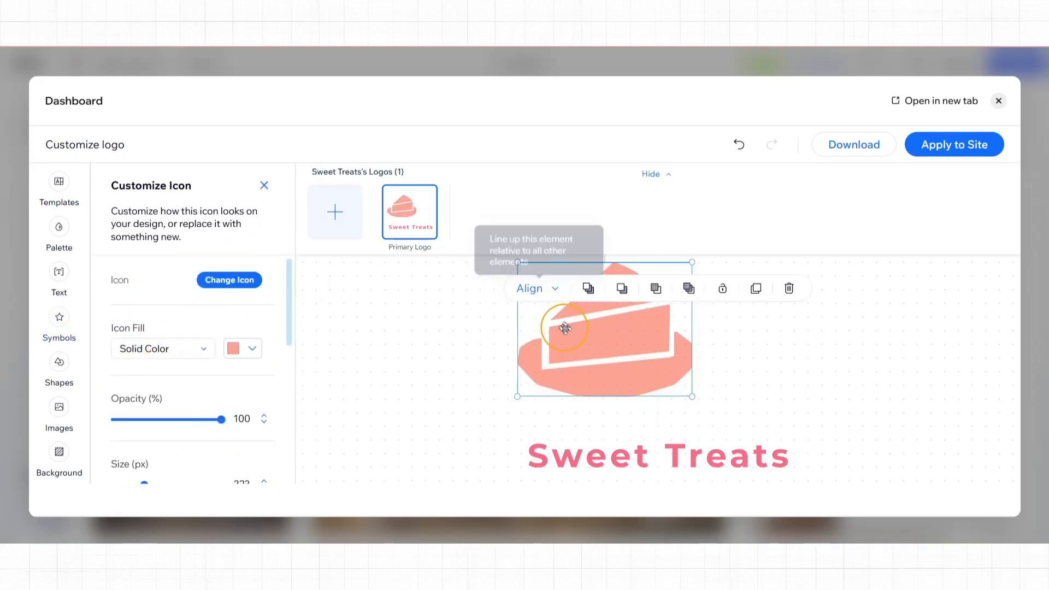
pyautogui.moveTo(587, 342); pyautogui.dragTo(638, 377)
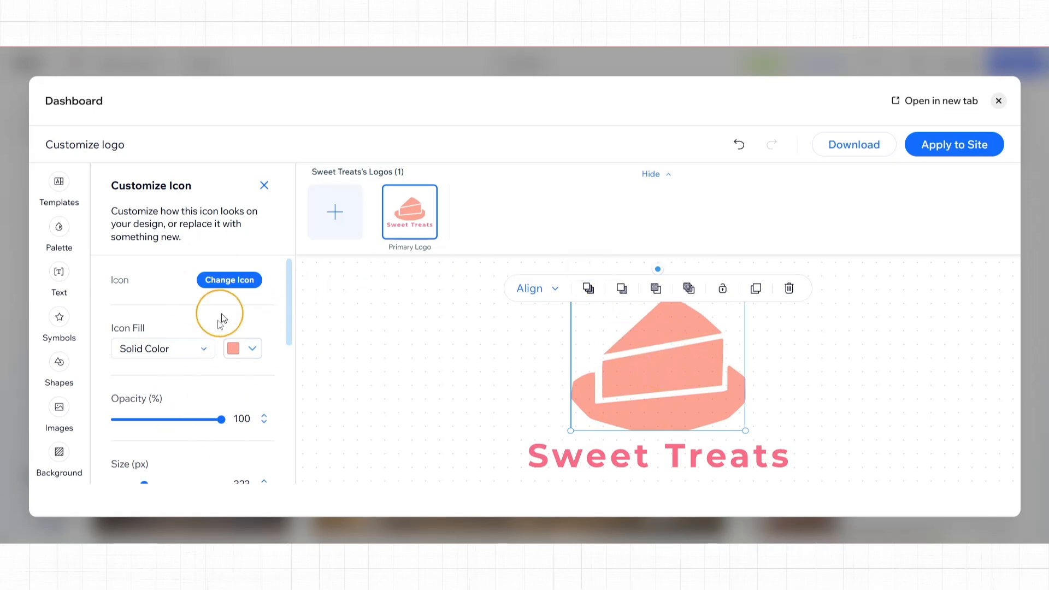
pyautogui.click(252, 349)
pyautogui.click(379, 441)
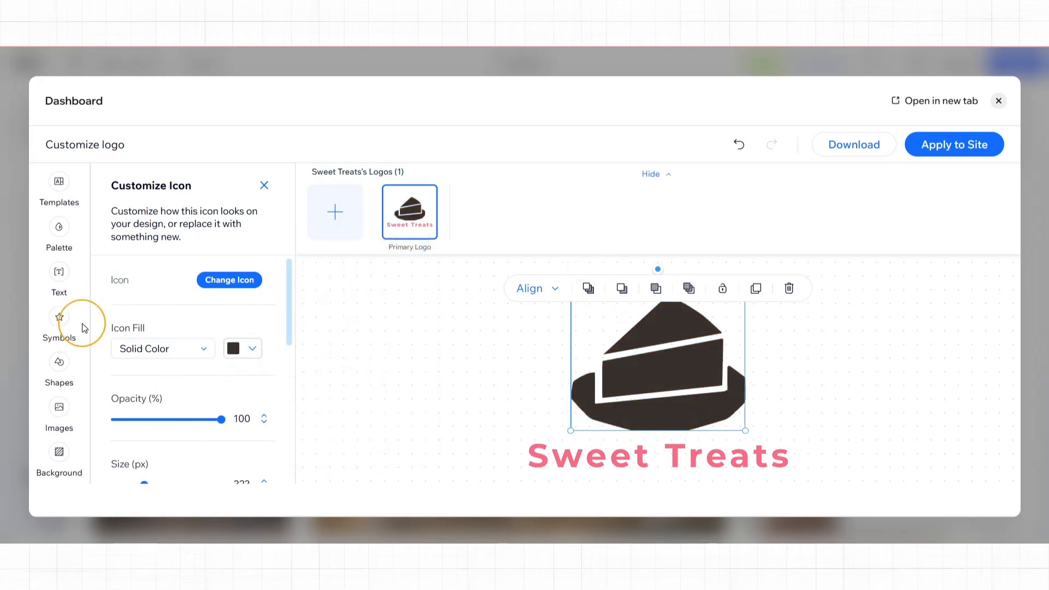
# Look through the options for adding shapes and images to the logo and for choosing its background color
pyautogui.click(64, 368)
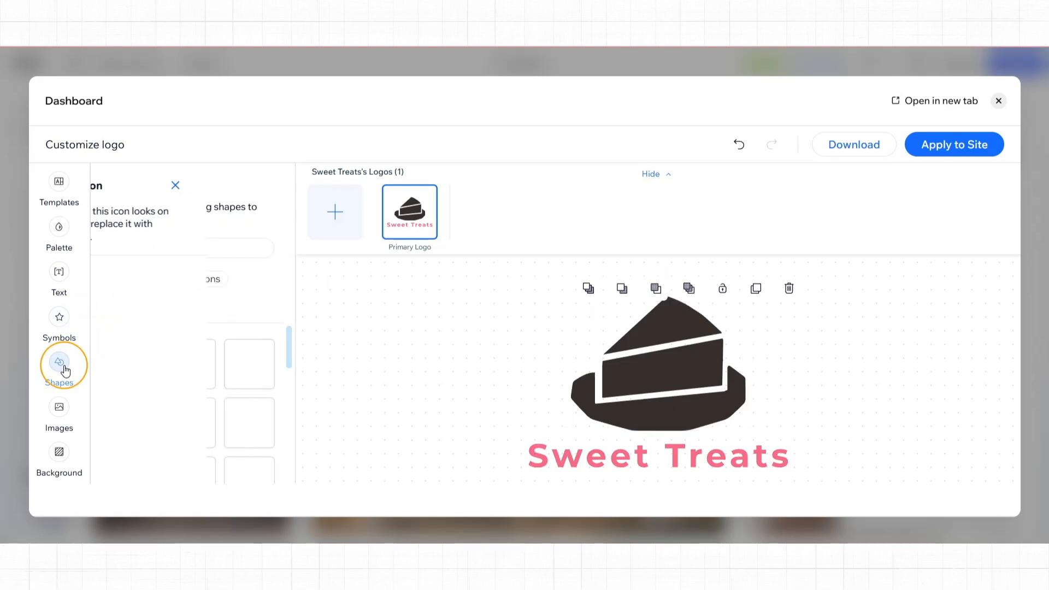
pyautogui.click(59, 407)
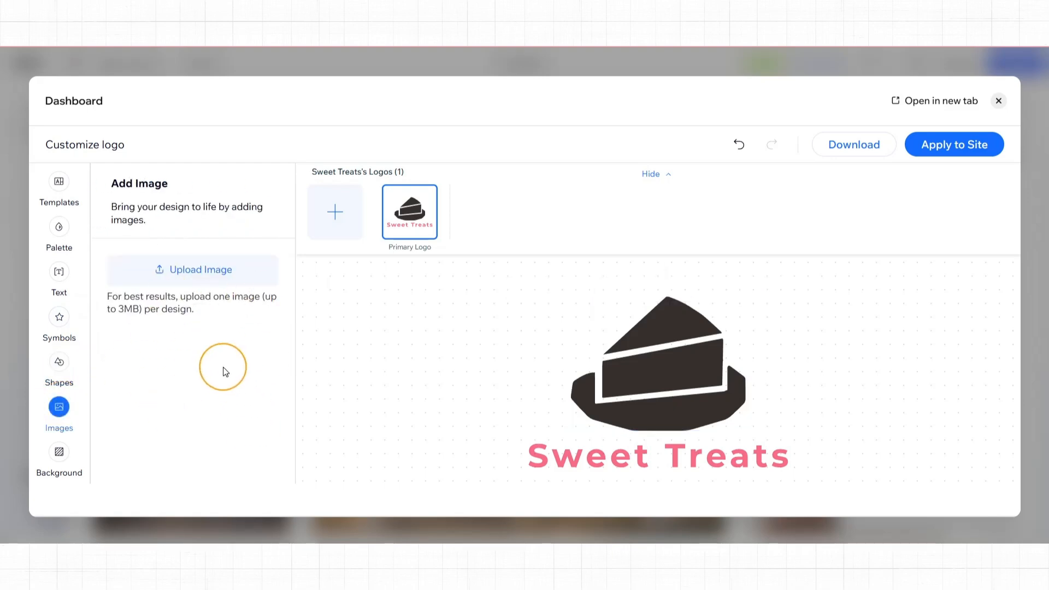
pyautogui.click(57, 452)
pyautogui.click(247, 285)
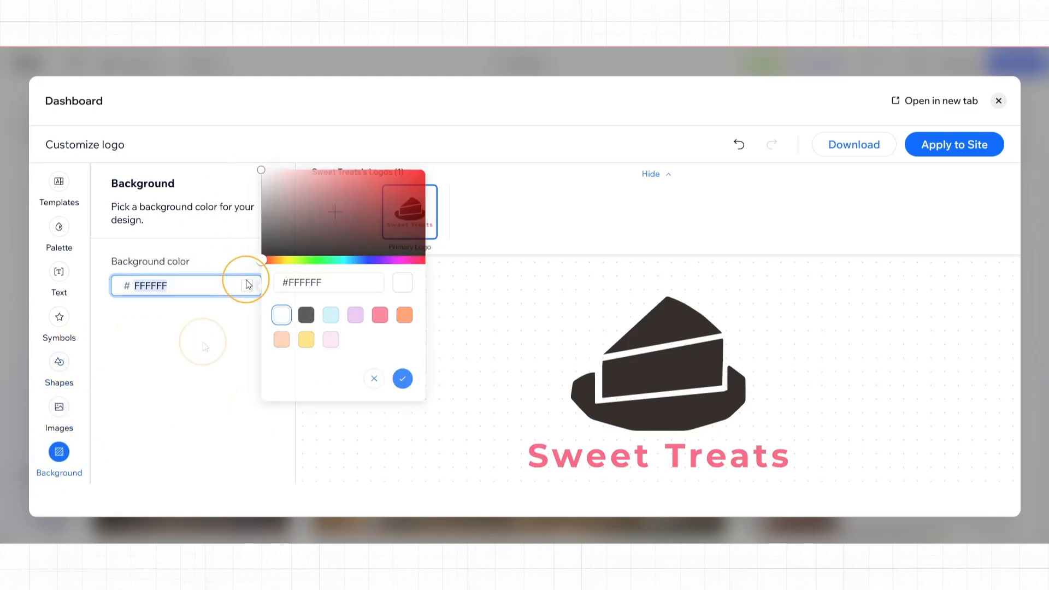
pyautogui.click(818, 349)
pyautogui.click(704, 344)
pyautogui.click(834, 363)
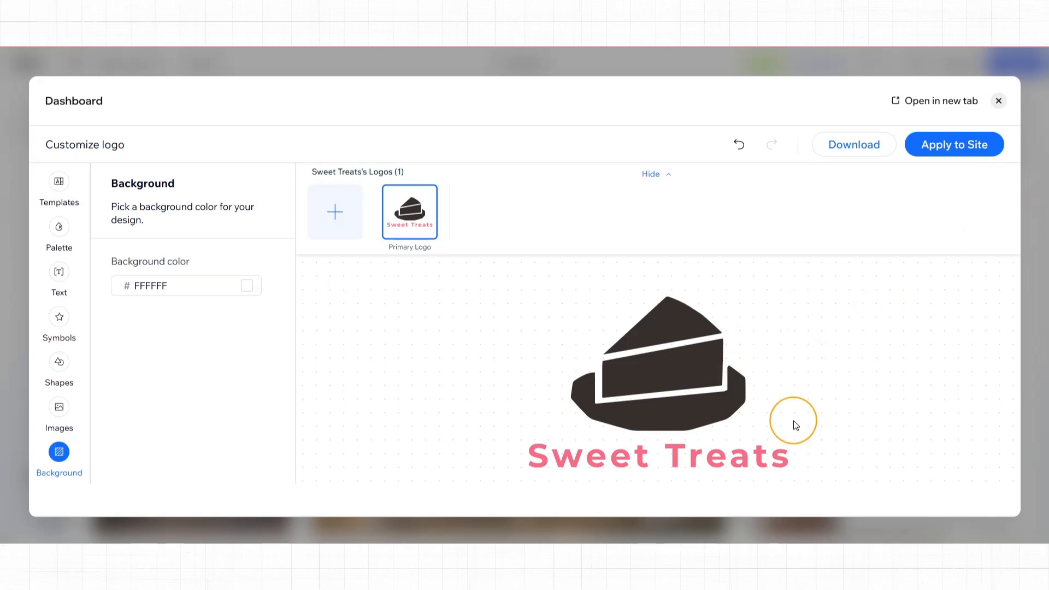
# Apply the finished cake slice logo to the site and close the logo maker to return to the page
pyautogui.click(848, 153)
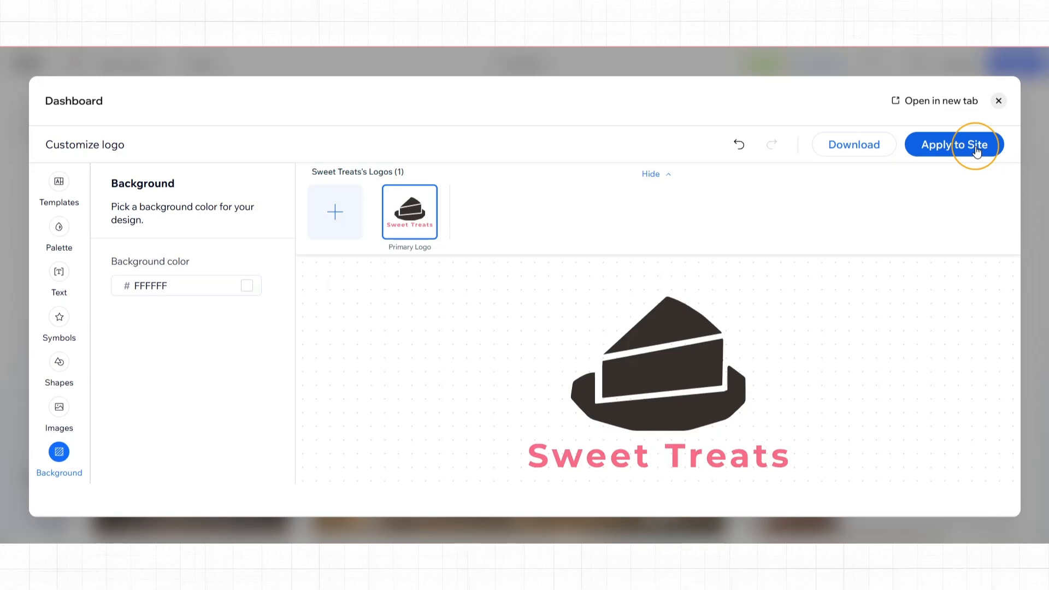
pyautogui.click(976, 148)
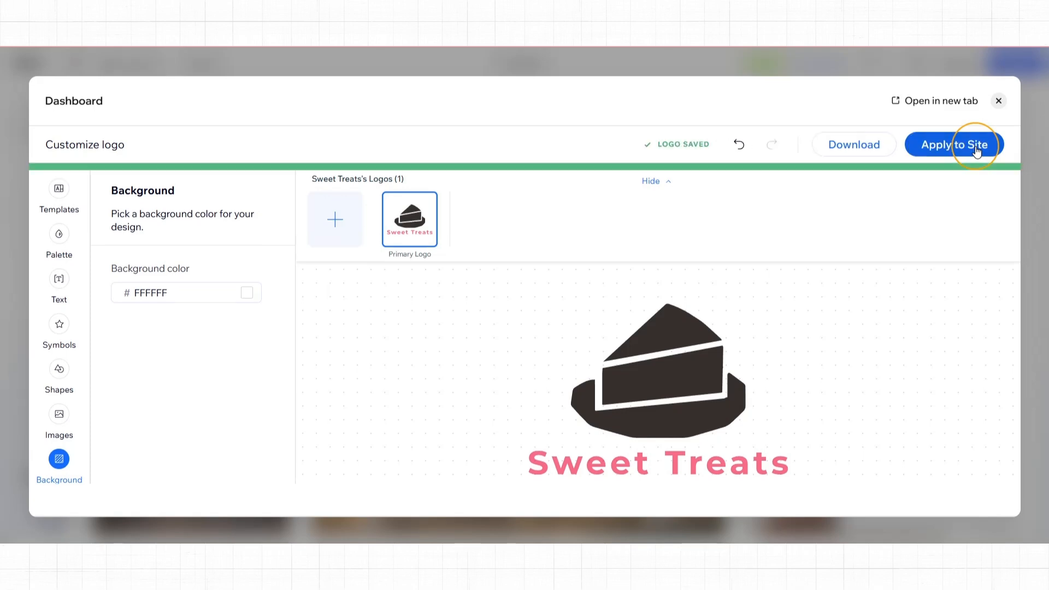
pyautogui.click(999, 102)
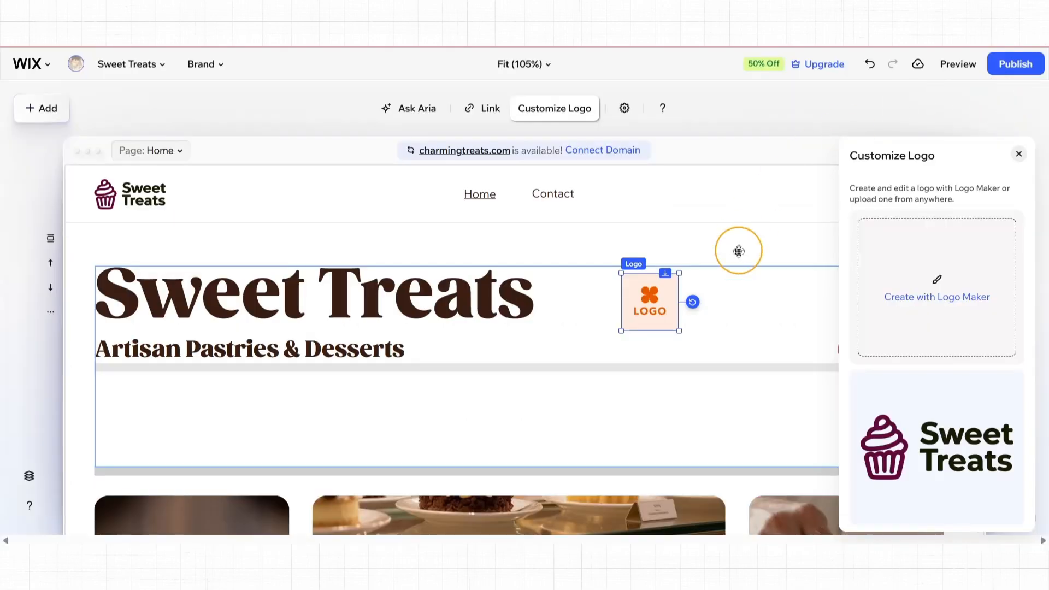
pyautogui.click(667, 311)
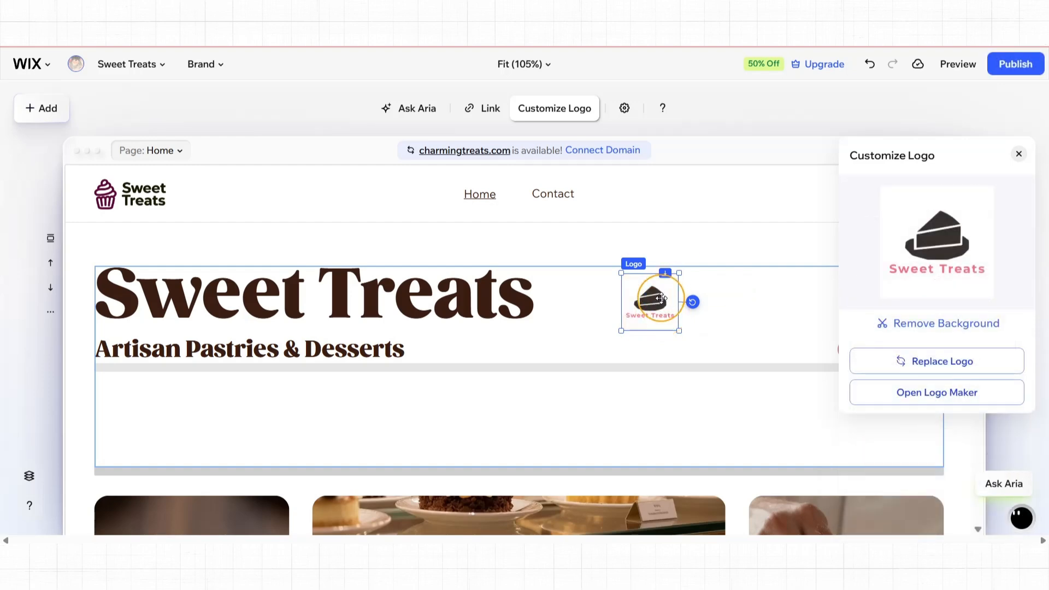
# Delete the old cupcake logo from the header and move the cake slice logo into its place, attached to the header
pyautogui.click(122, 194)
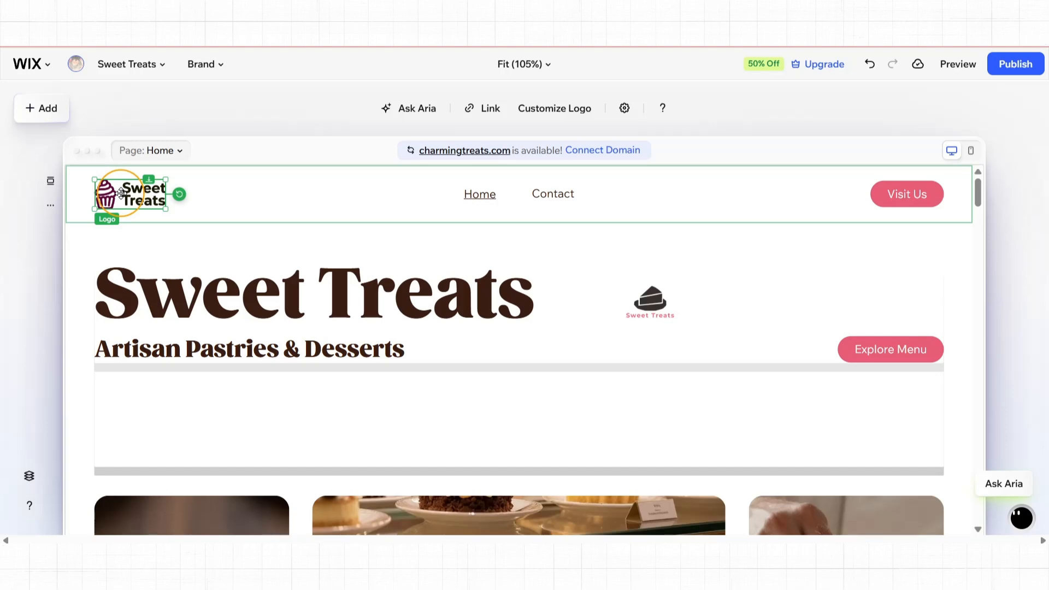
pyautogui.press('Escape')
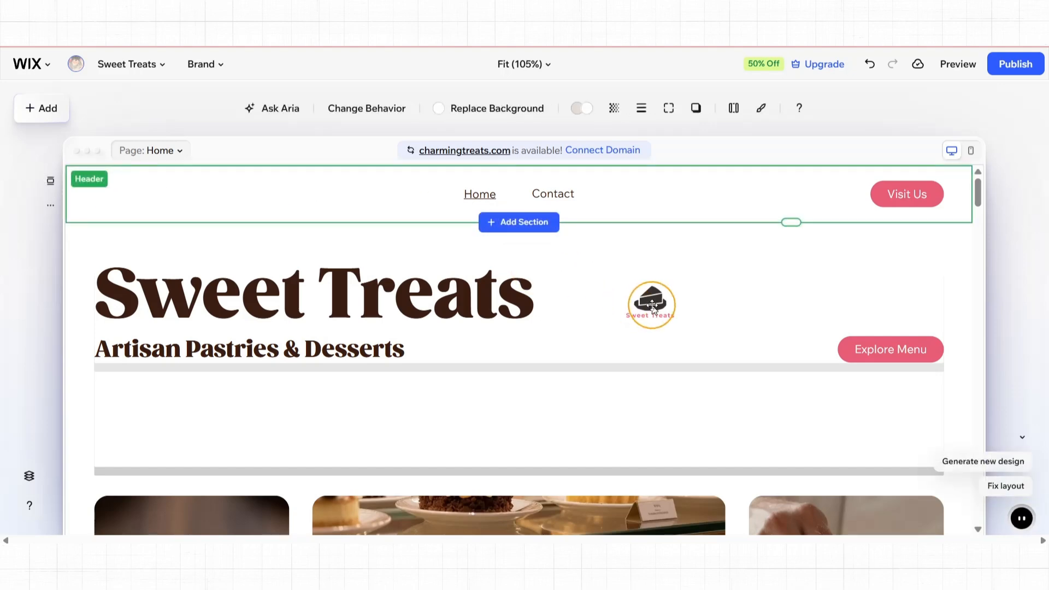
pyautogui.moveTo(651, 305); pyautogui.dragTo(124, 197)
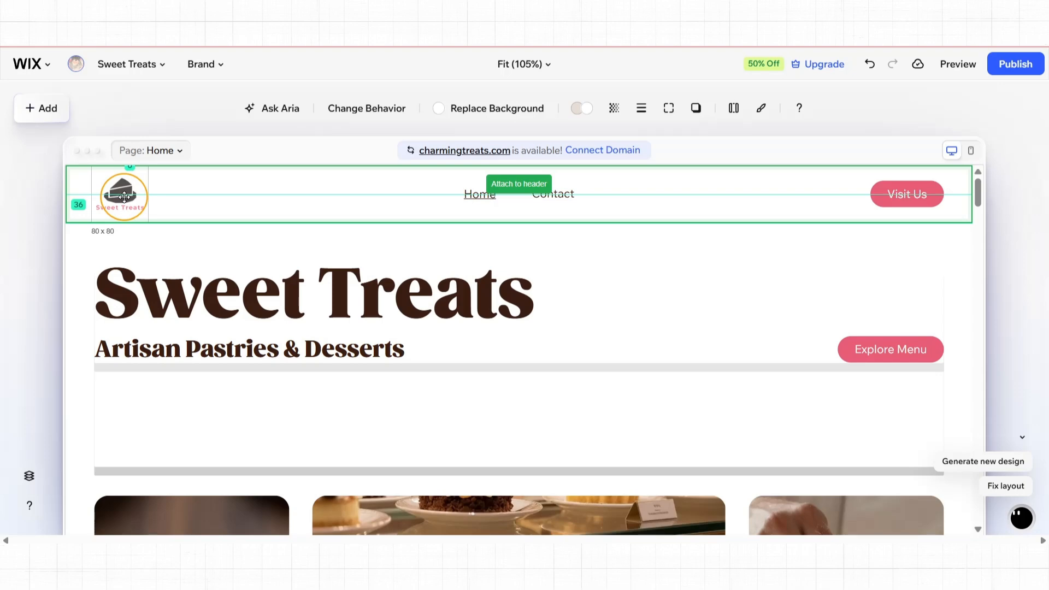
pyautogui.moveTo(126, 196); pyautogui.dragTo(126, 197)
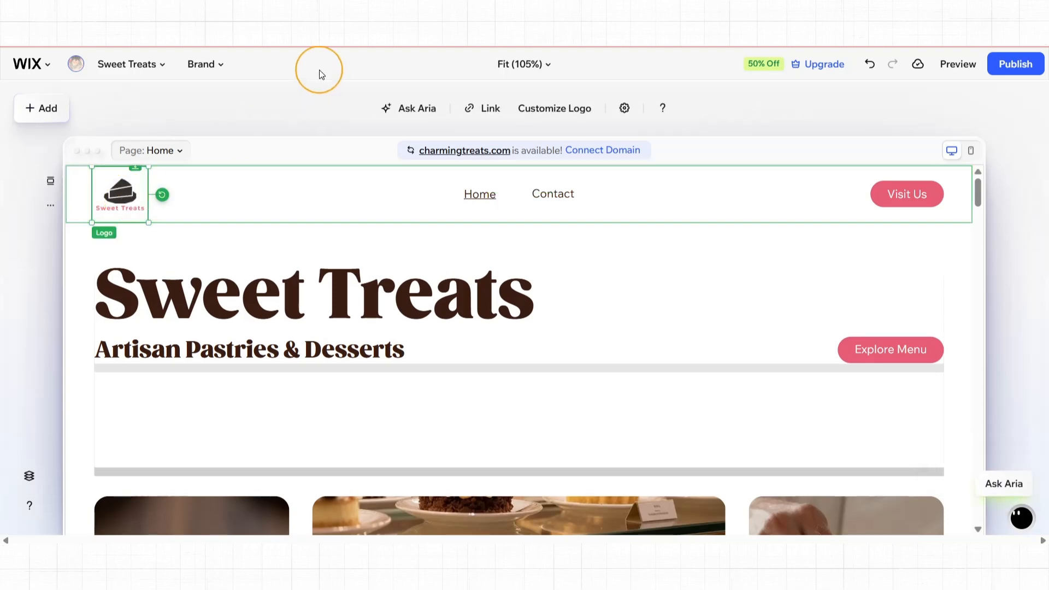